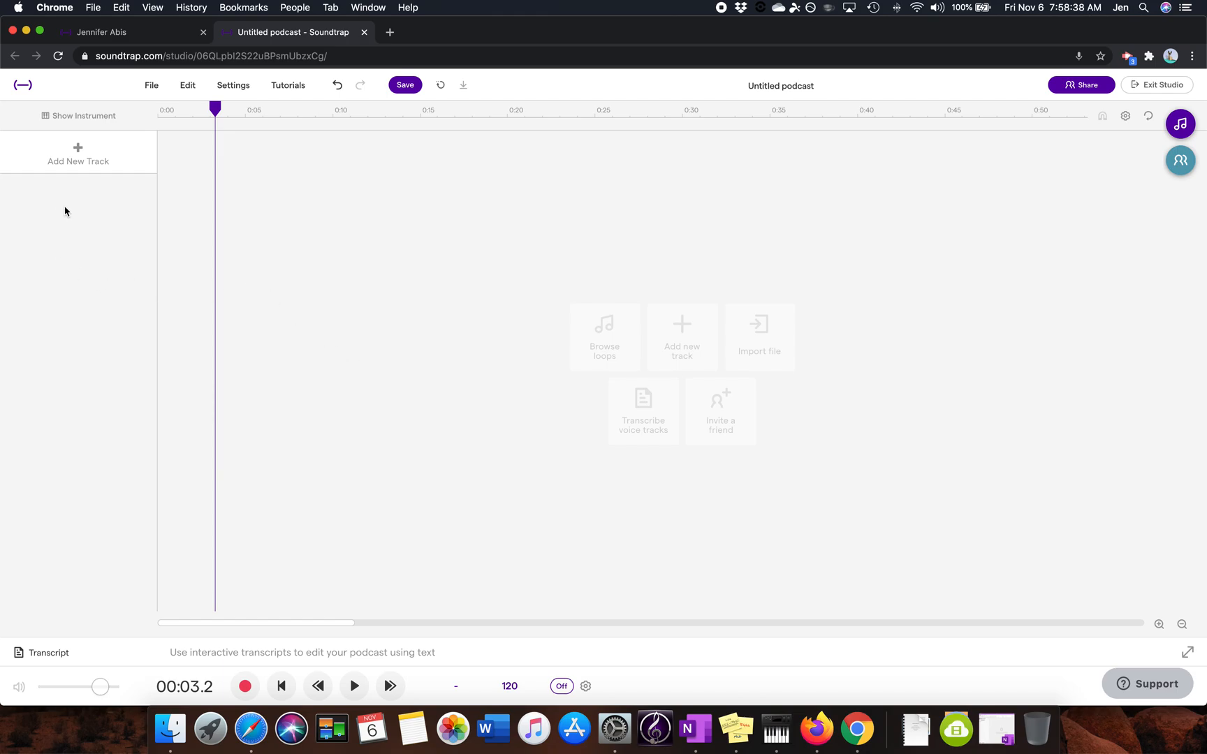
Step: Add a new Voice & microphones track and review the microphones available as its input
click(59, 142)
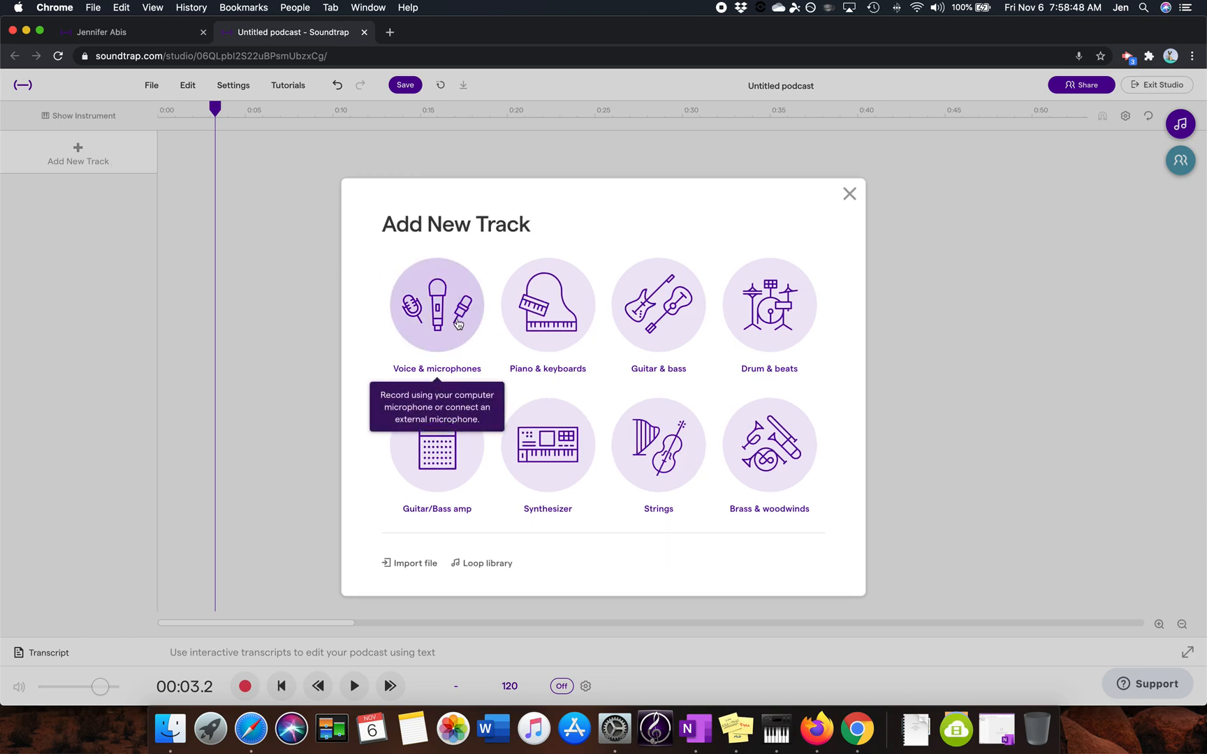
click(458, 323)
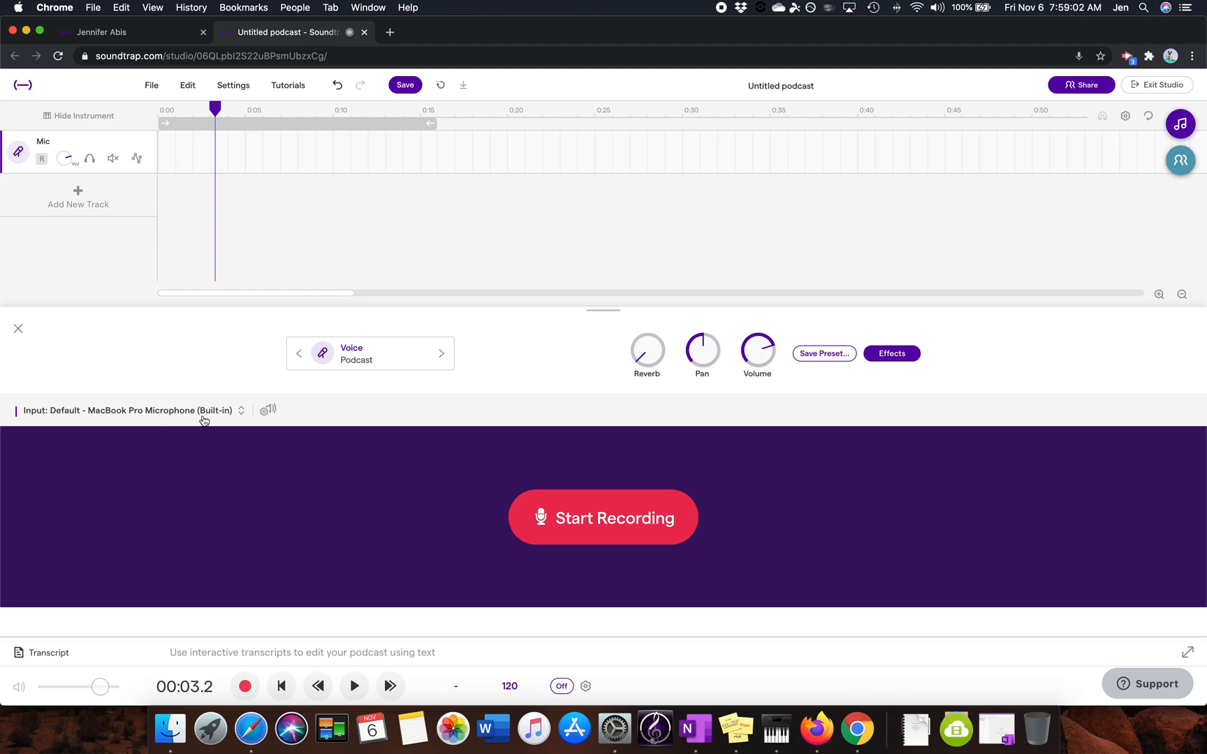
click(241, 412)
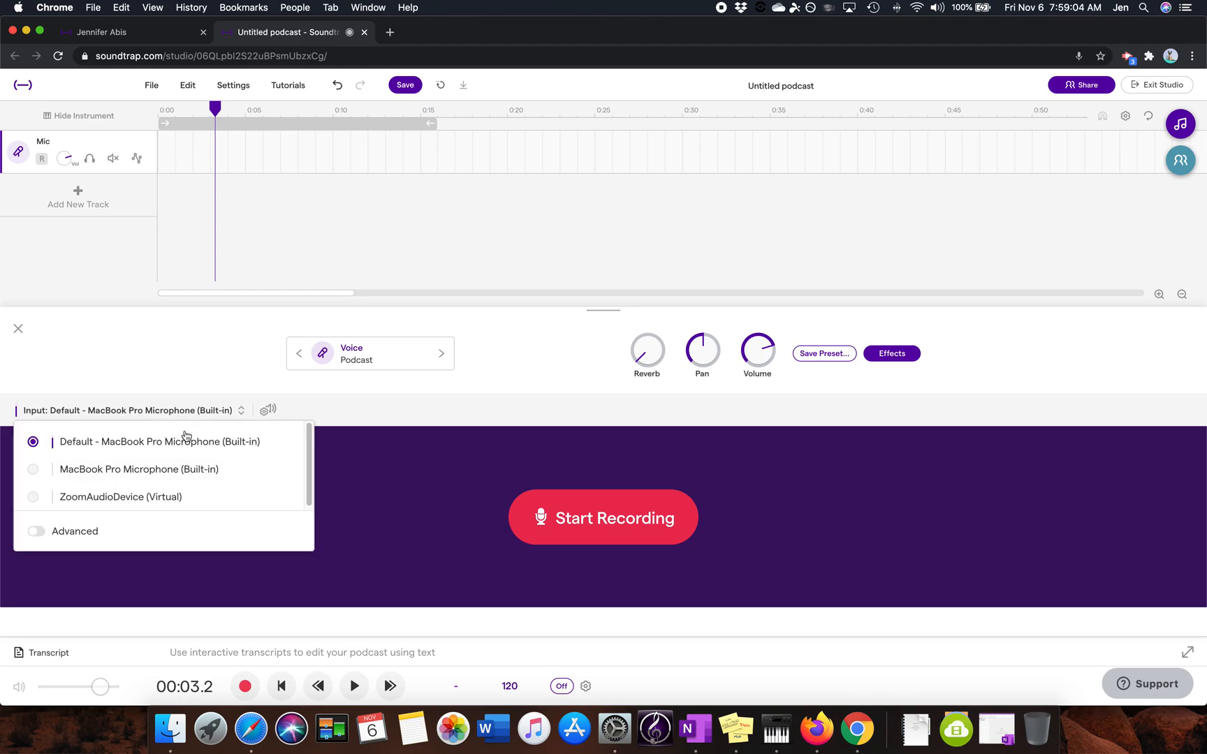
click(240, 412)
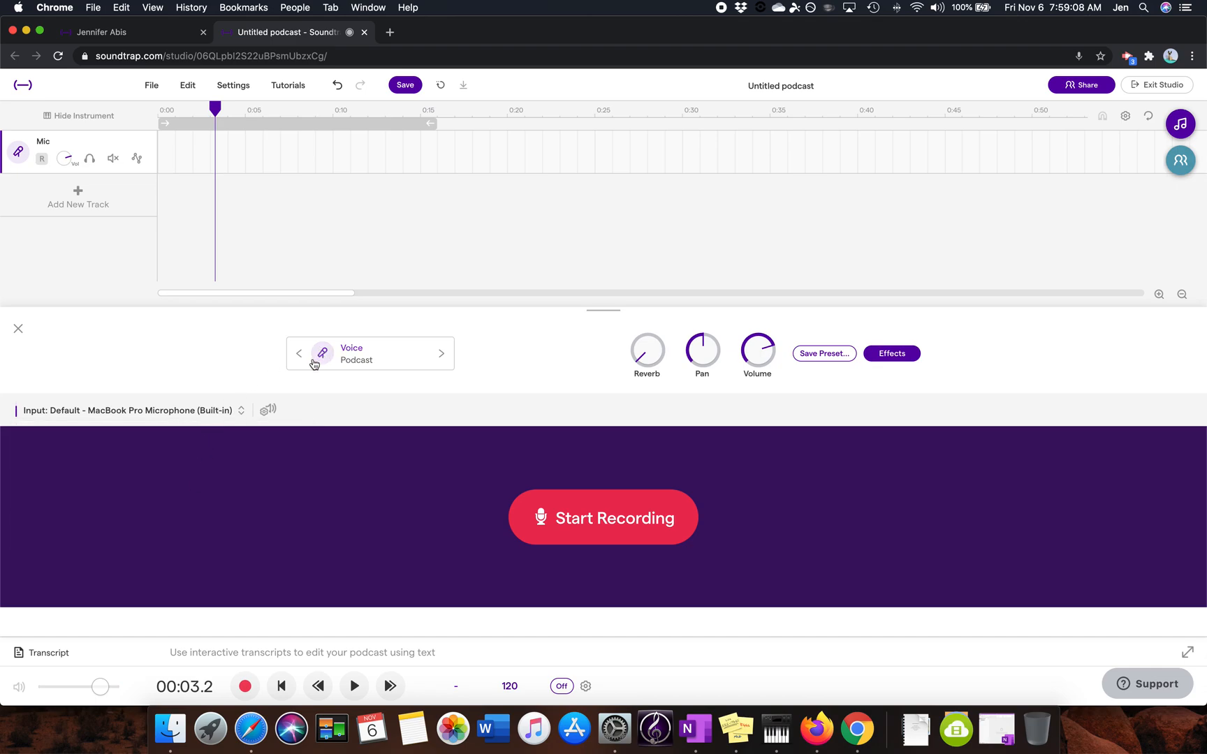
Step: Run the microphone Volume Check and accept the adjusted recording levels
click(270, 413)
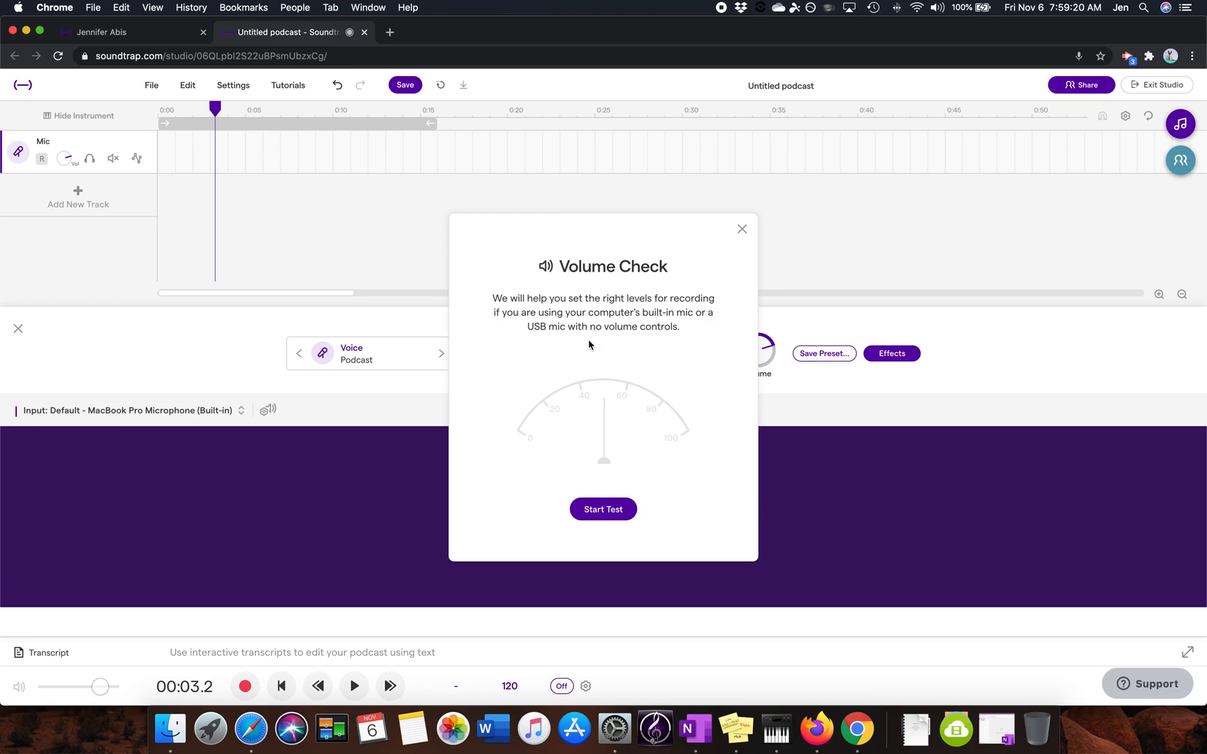
click(605, 510)
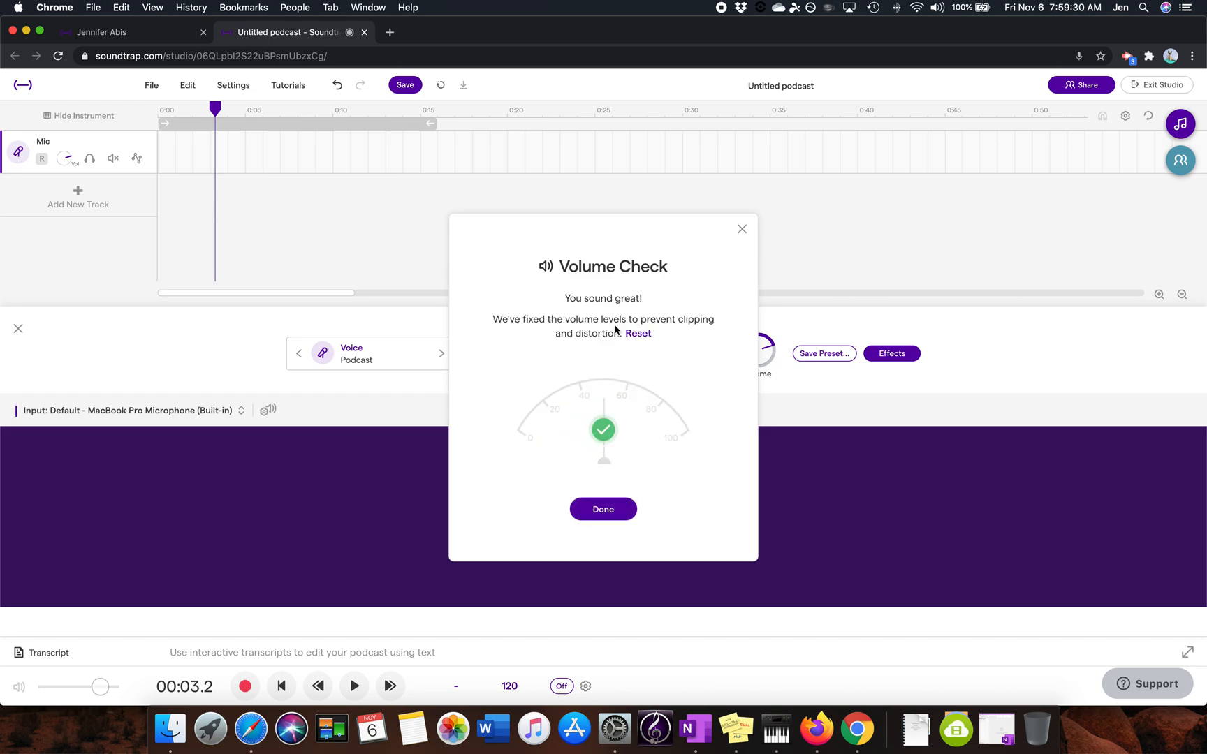
click(604, 512)
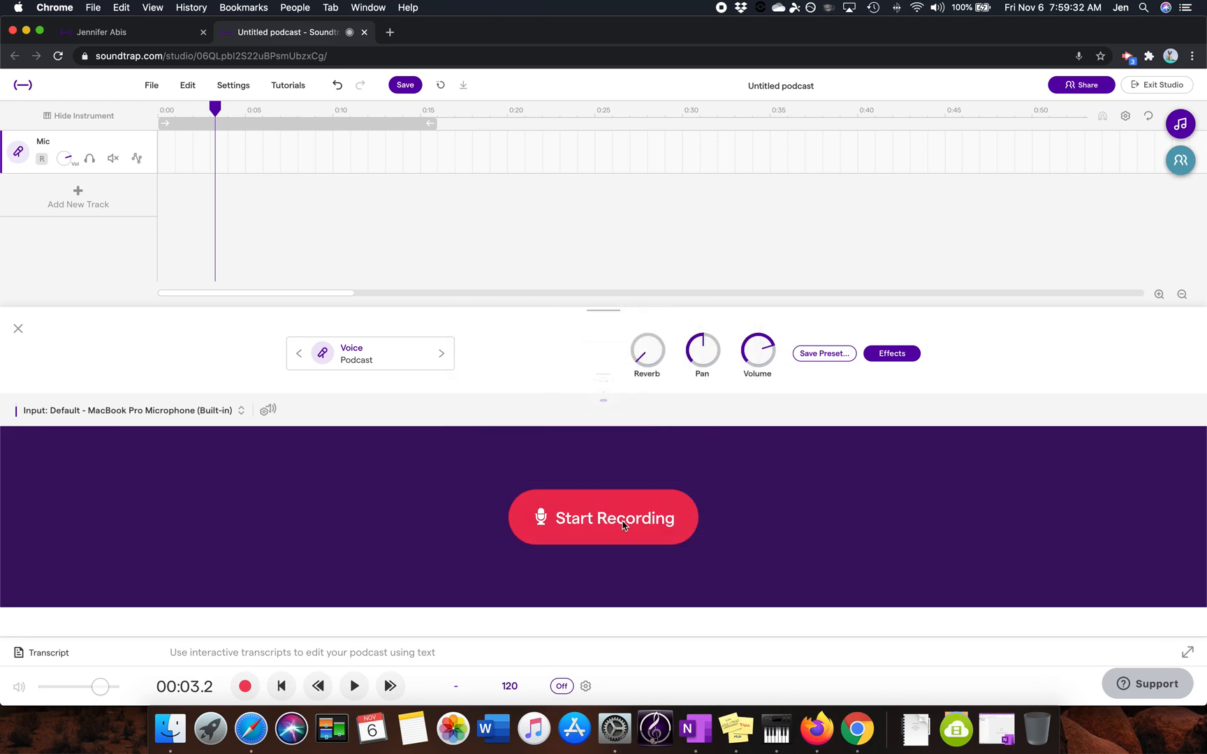
Step: Lower the Mic track's volume and move the playhead to the start of the timeline
drag(65, 158, 61, 200)
click(150, 106)
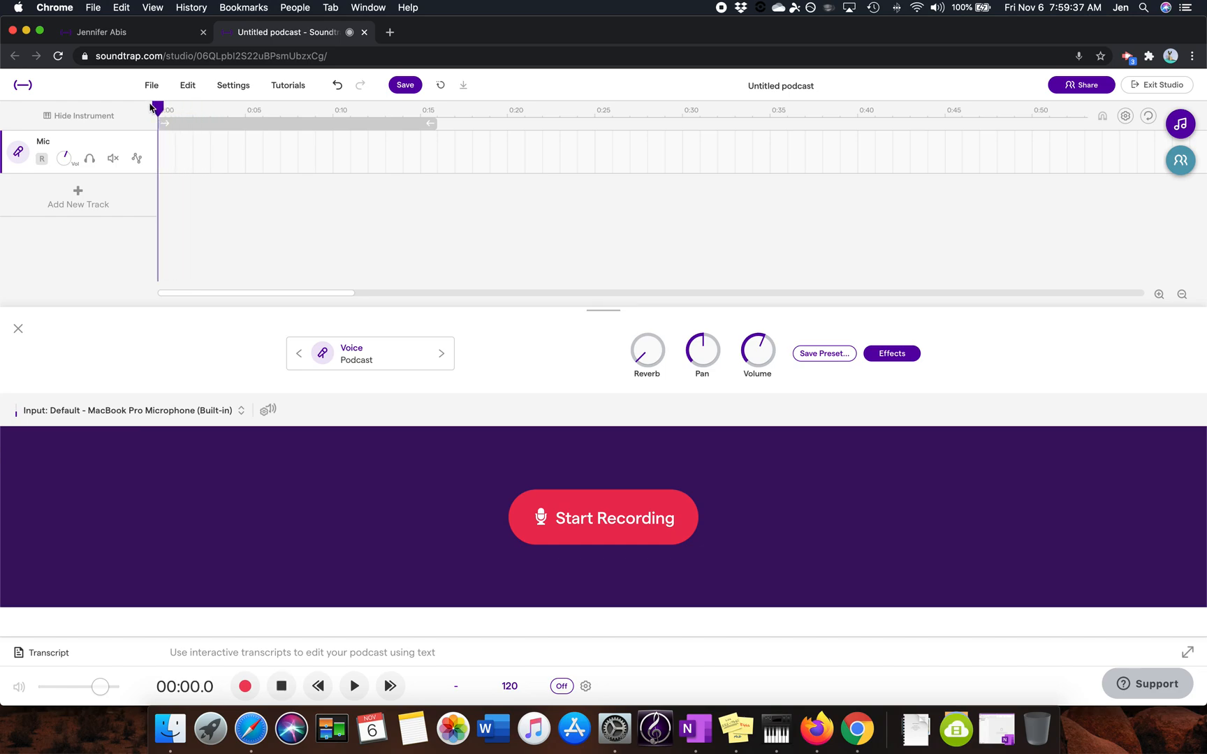
Step: Rename the Mic track with the speaker's name followed by "- Vocal"
double_click(41, 140)
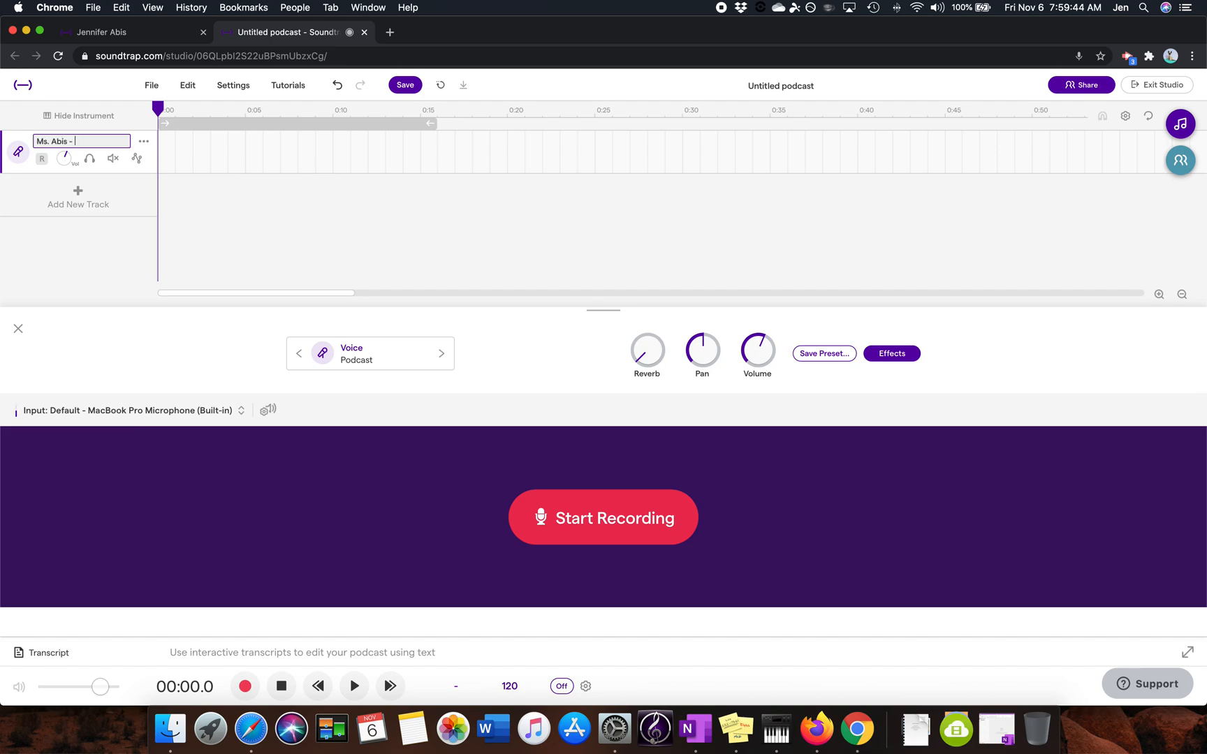
key(Return)
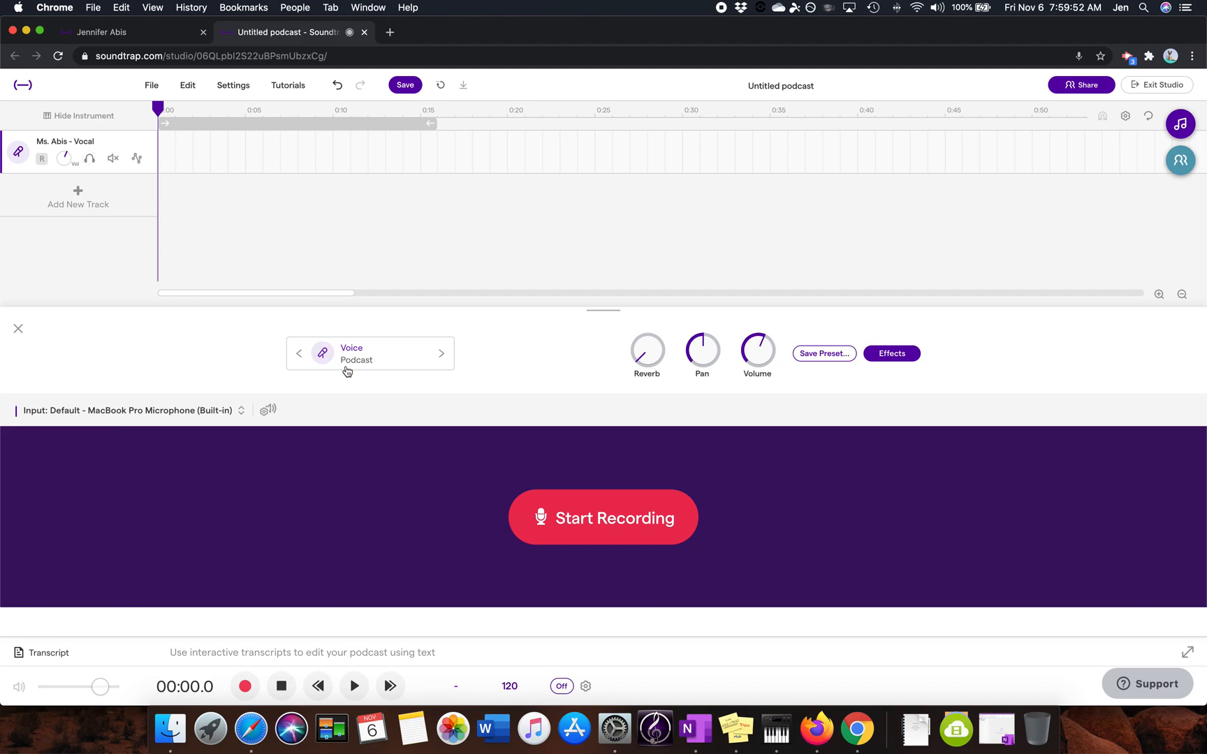
Step: Record a voice clip about 14 seconds long from the start of the timeline and play back its opening
click(625, 520)
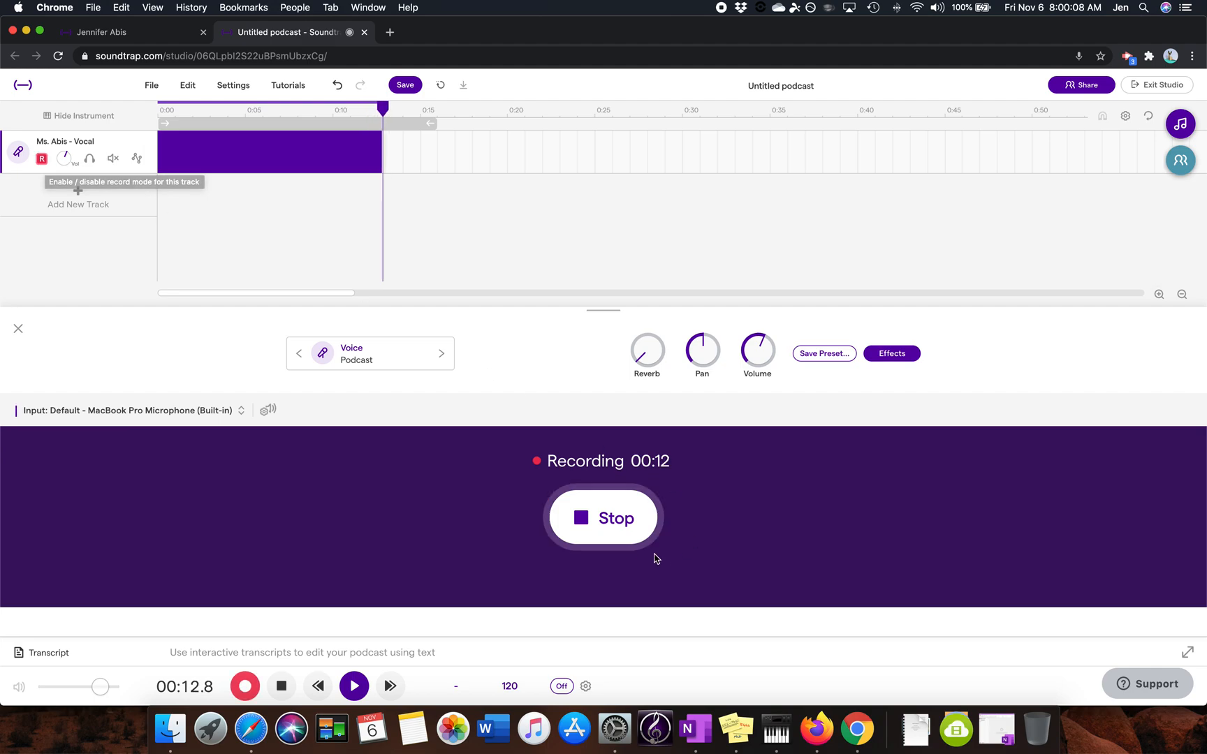
click(616, 530)
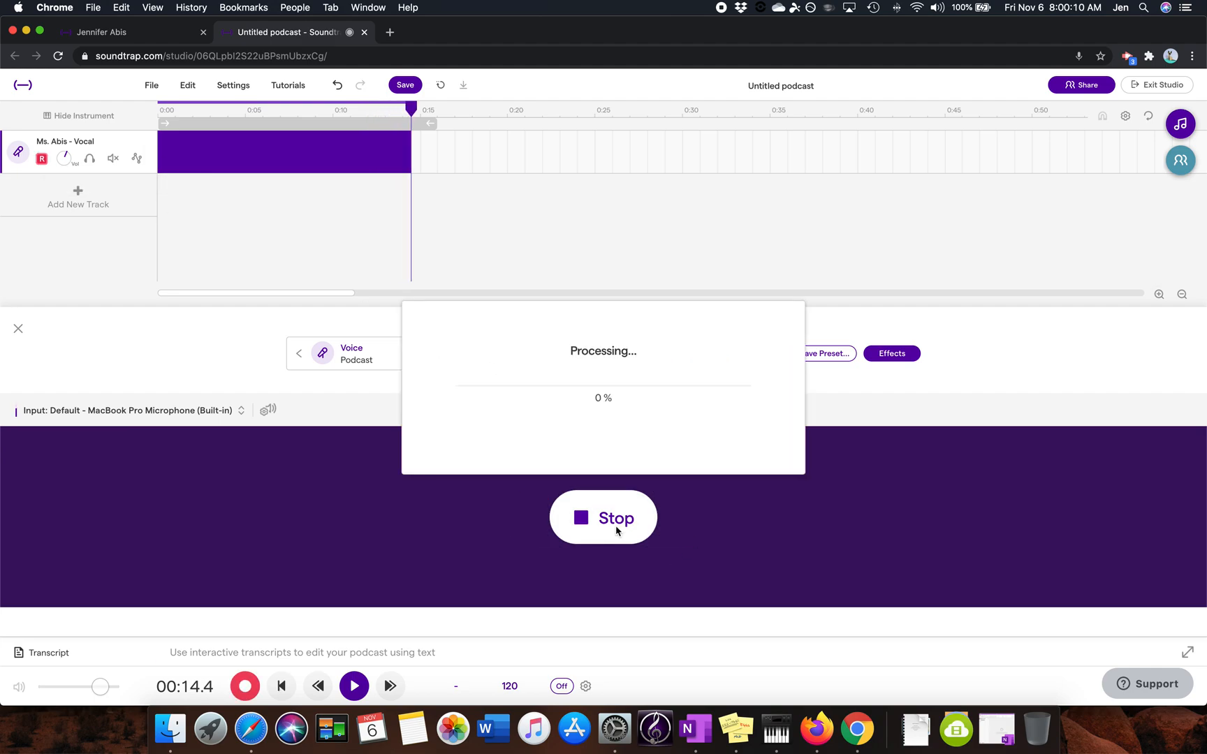
click(165, 111)
key(space)
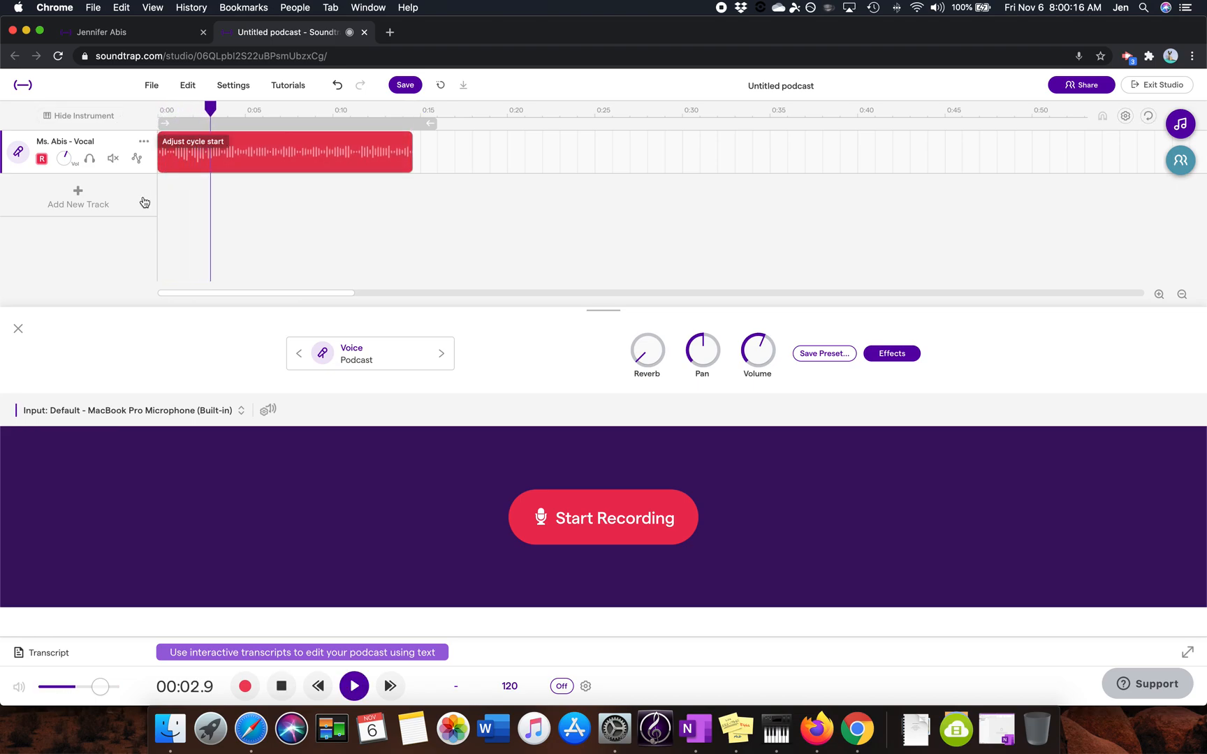
key(space)
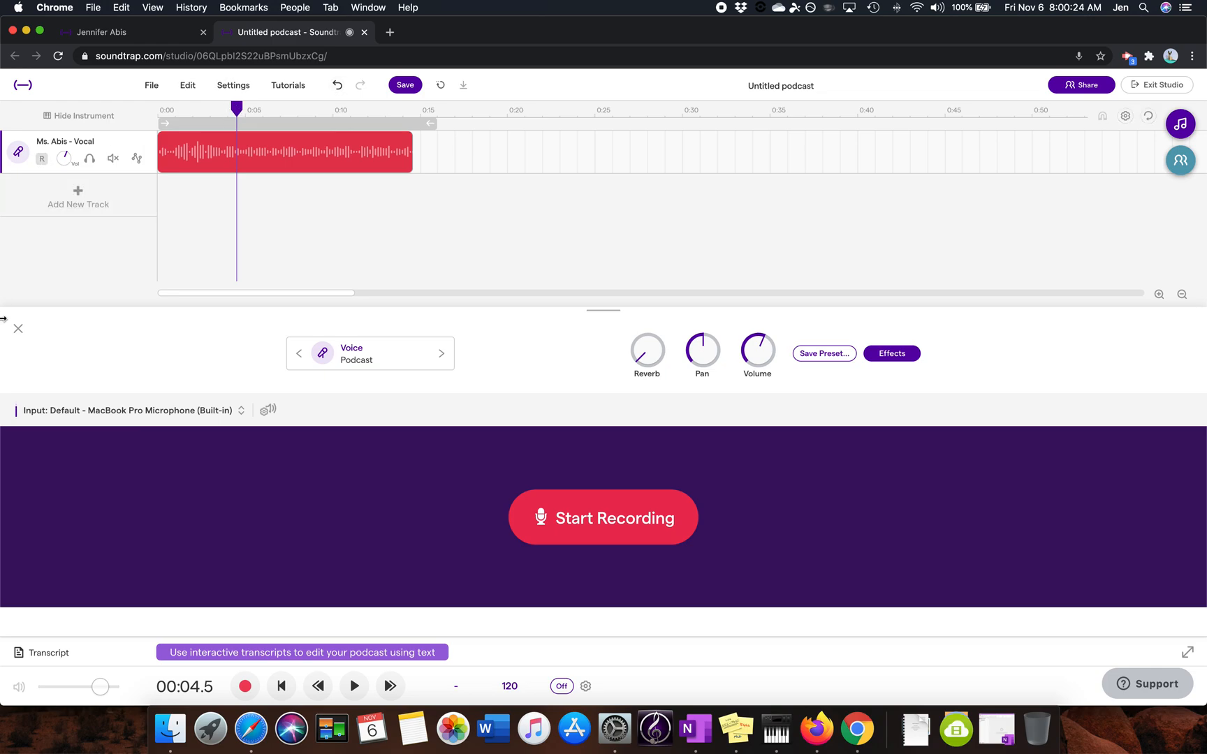
Step: Record a second voice clip about 7 seconds long on the same track, starting at 19.6 seconds, and play it back
drag(237, 109, 501, 131)
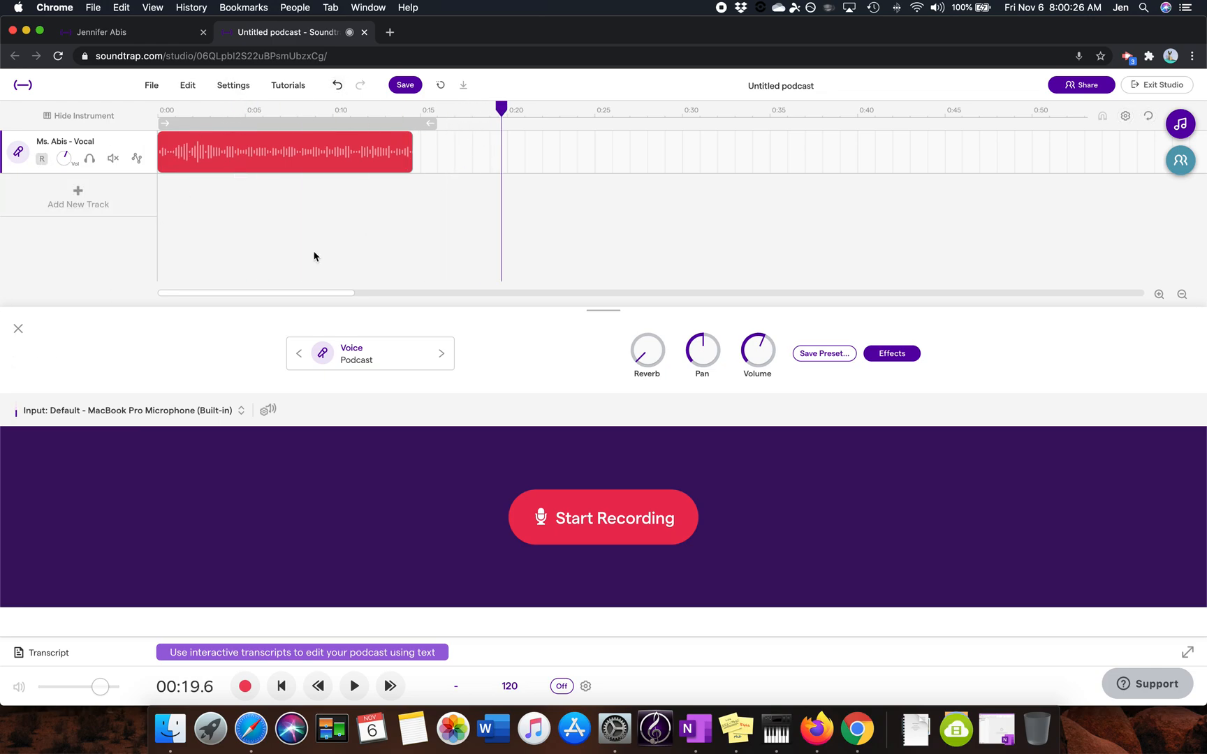
click(599, 529)
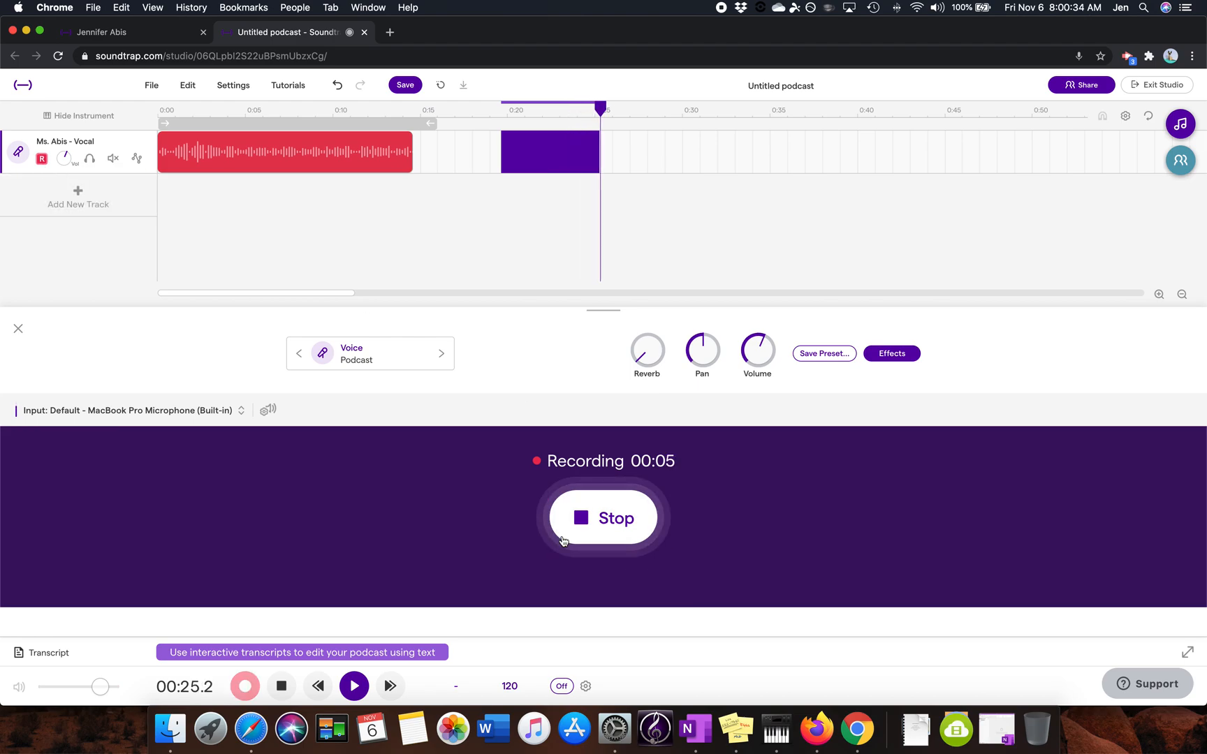
click(614, 525)
mouse_move(523, 154)
click(521, 109)
key(space)
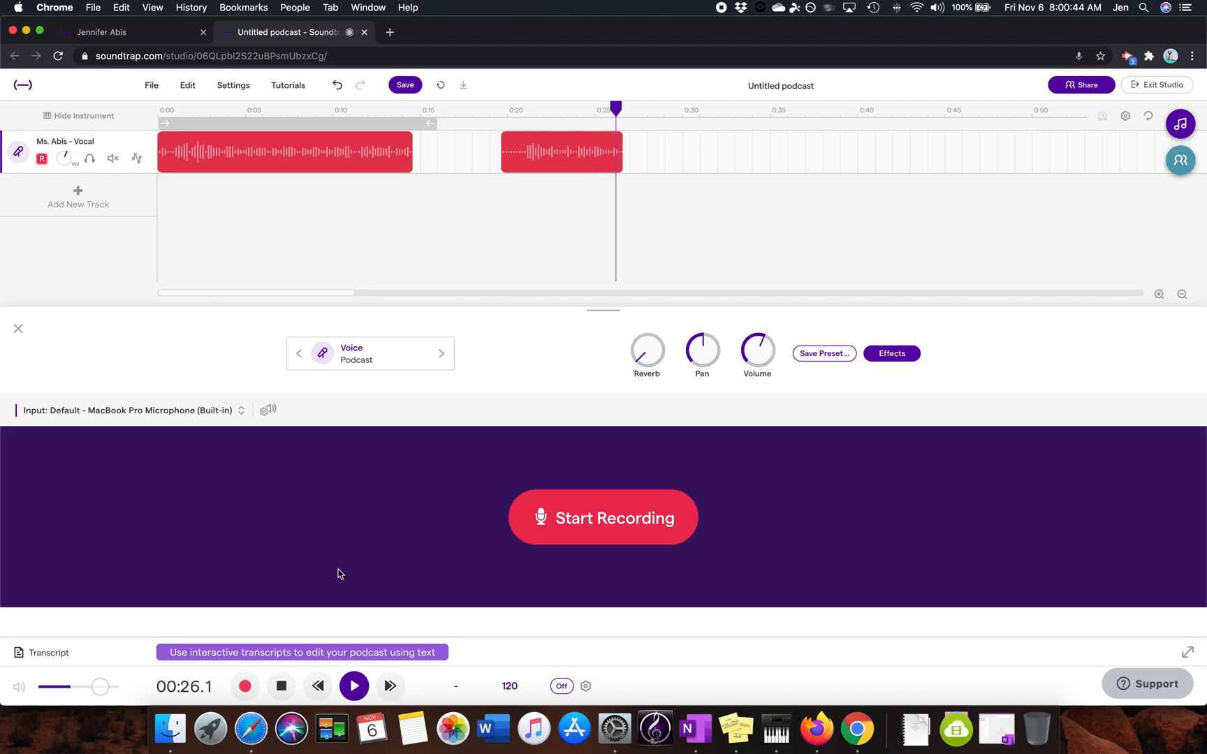
key(space)
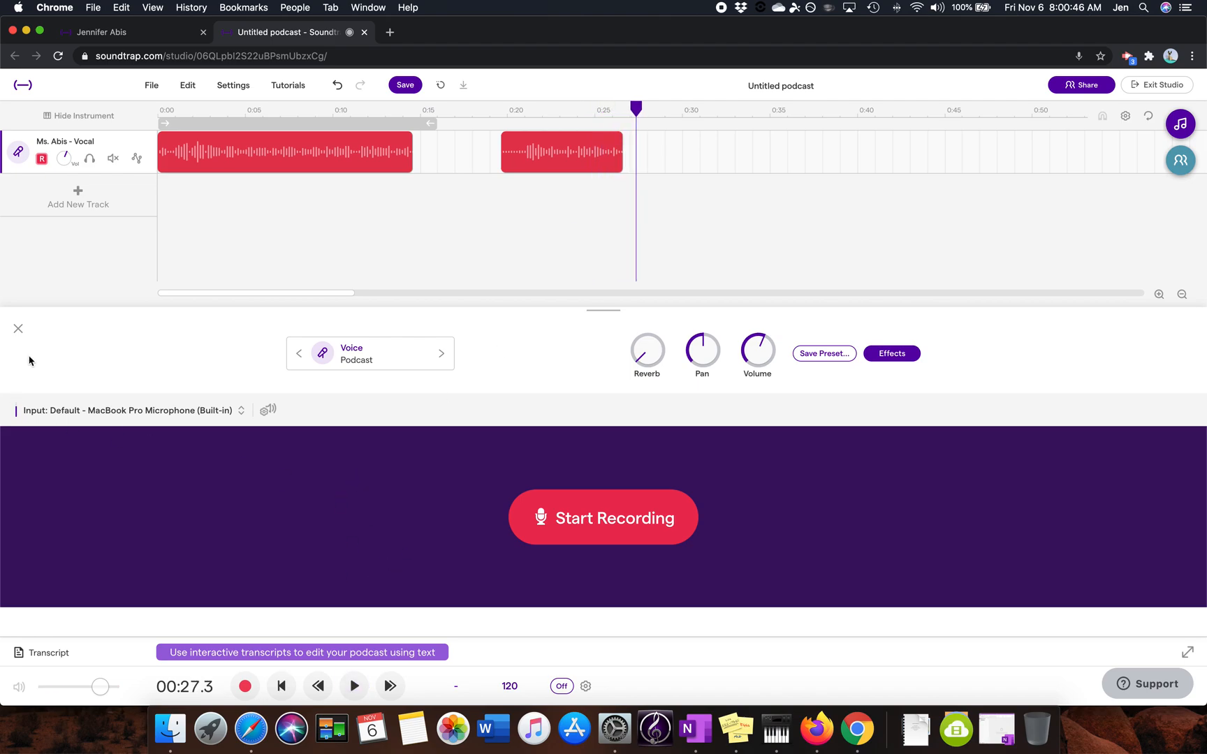
Step: Hide the instrument view and transcribe the vocal track into an interactive transcript
click(19, 329)
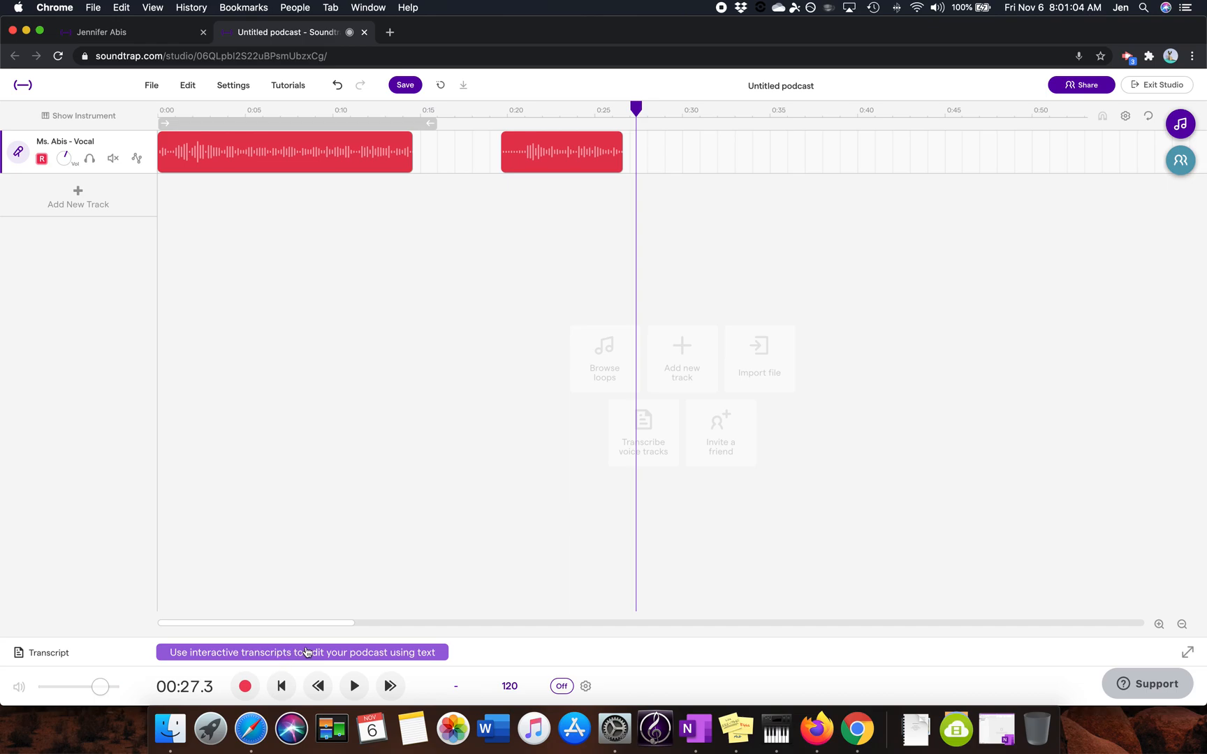
click(312, 653)
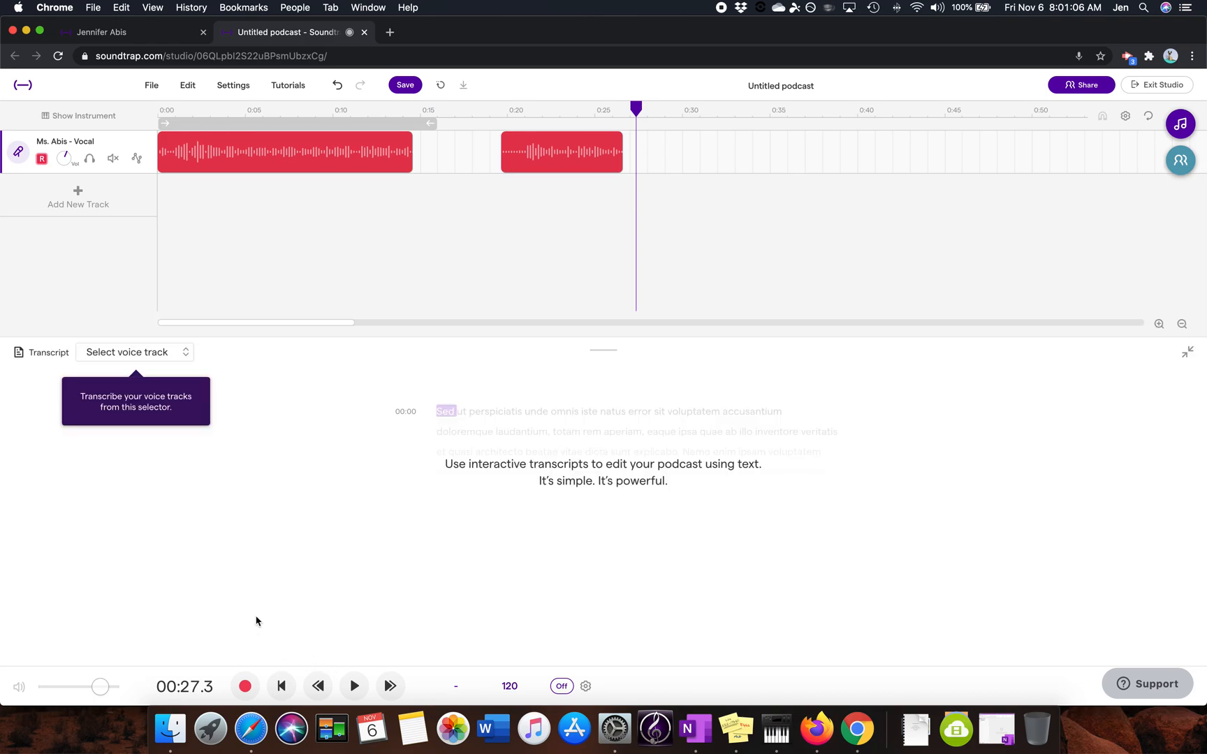
click(154, 353)
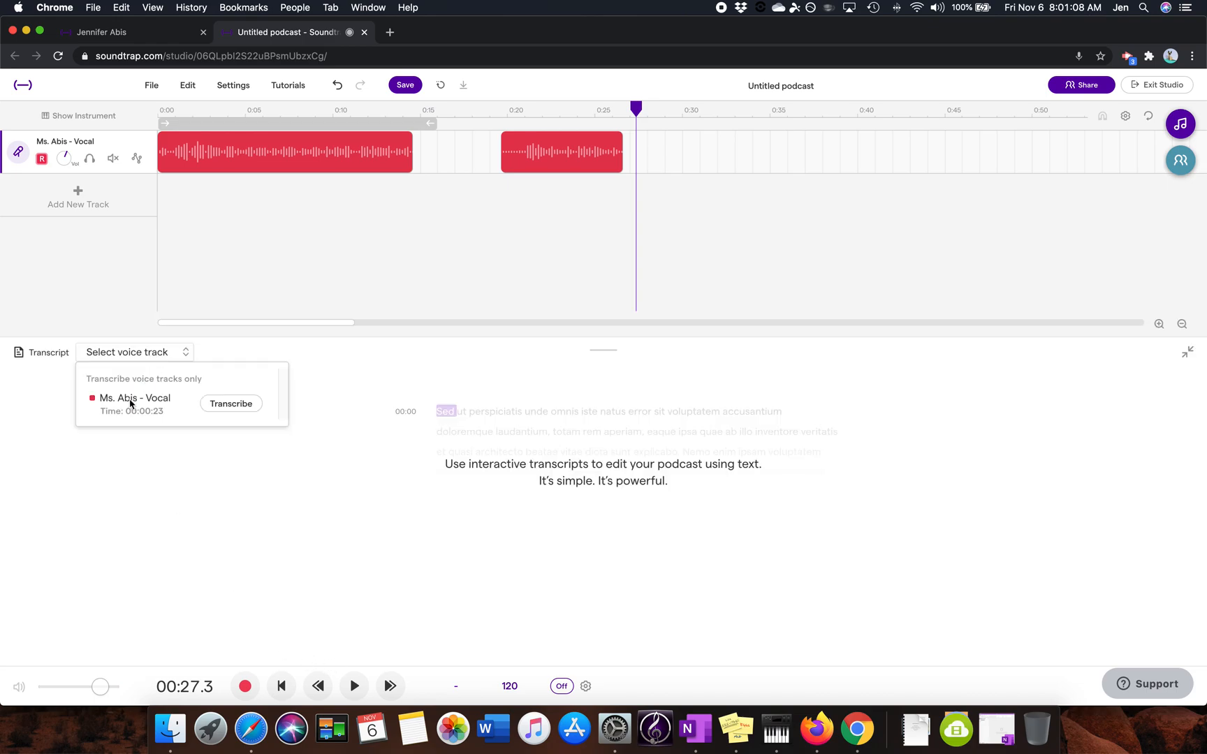
click(243, 405)
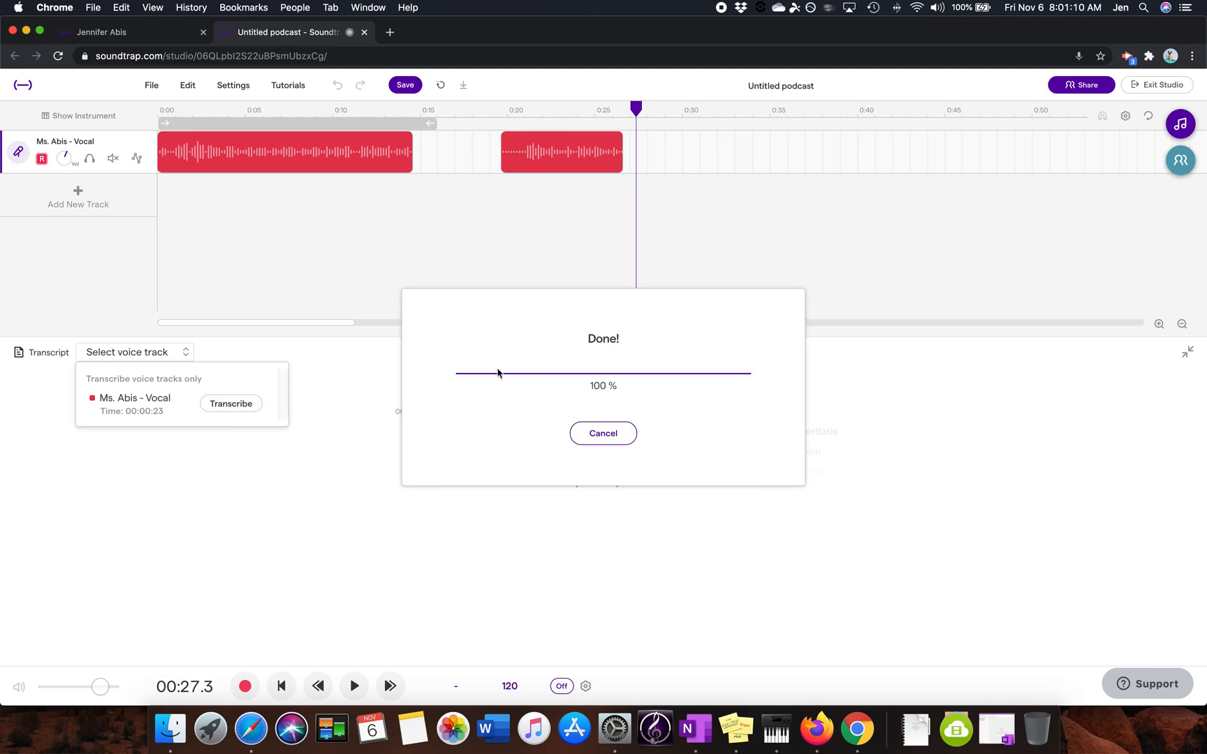
click(641, 472)
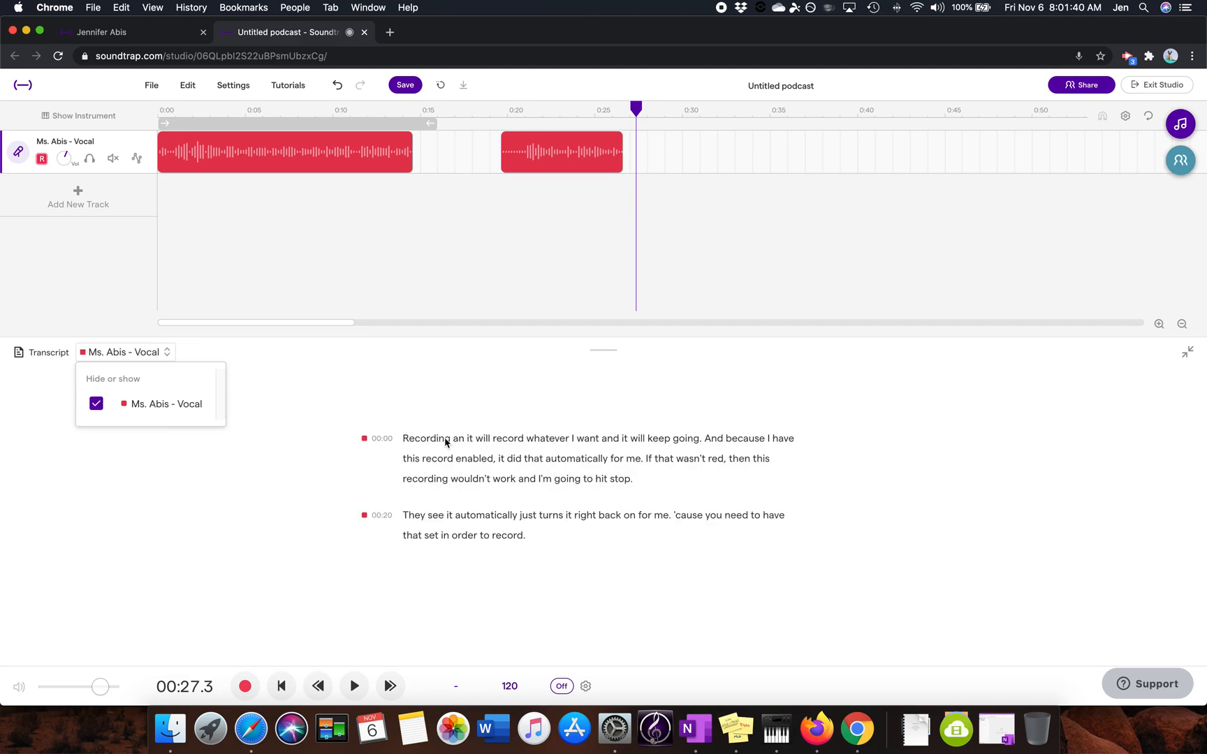
click(530, 479)
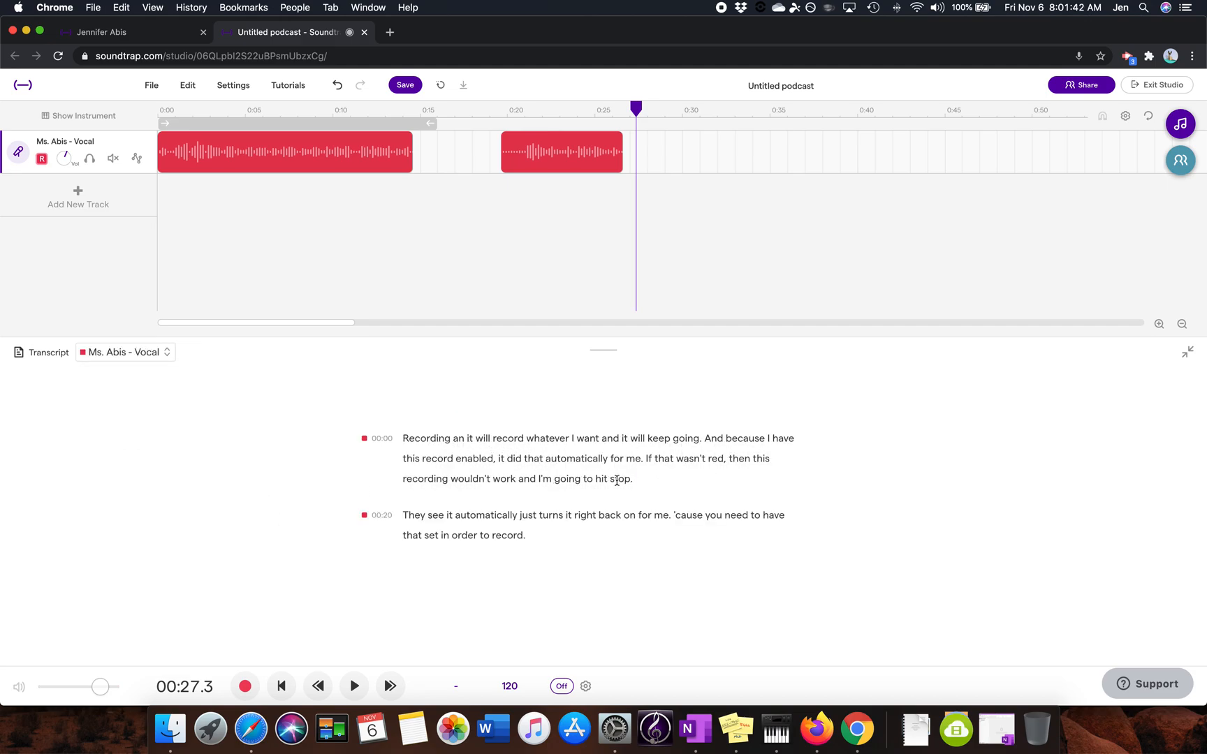
Step: Try highlighting the transcript text across both clips, clear the selection and collapse the transcript
drag(403, 440, 576, 537)
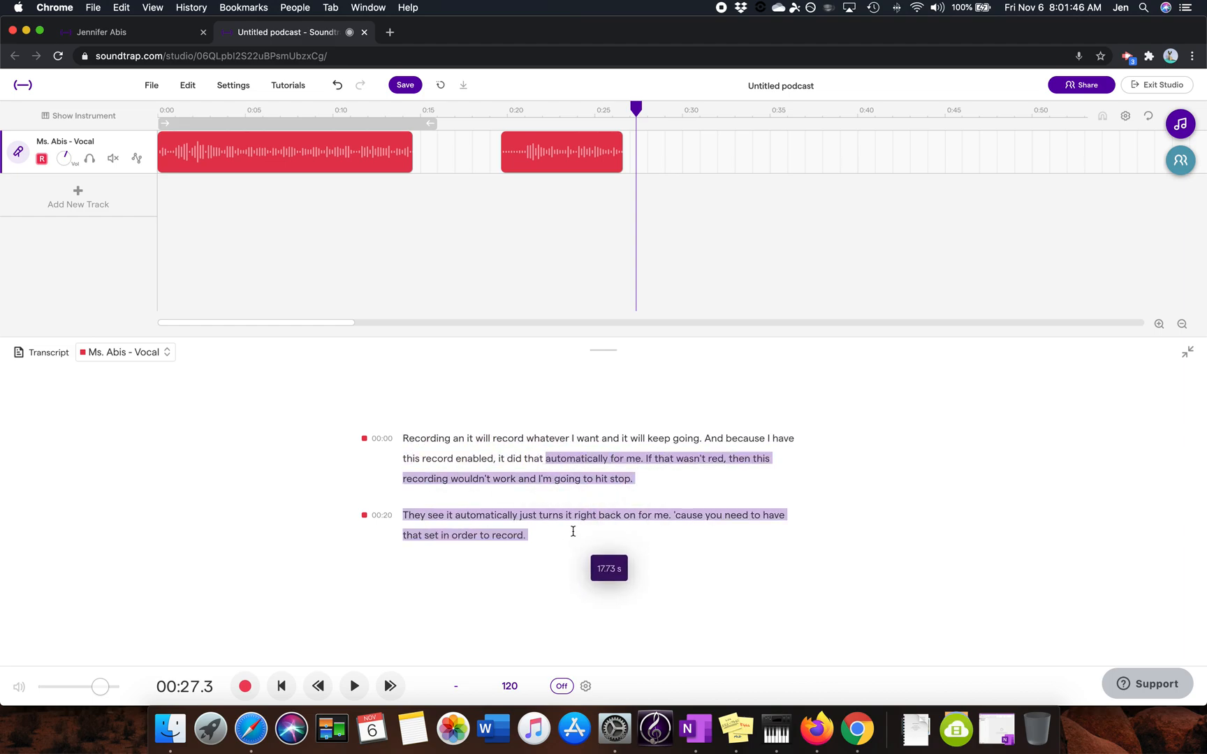
click(599, 434)
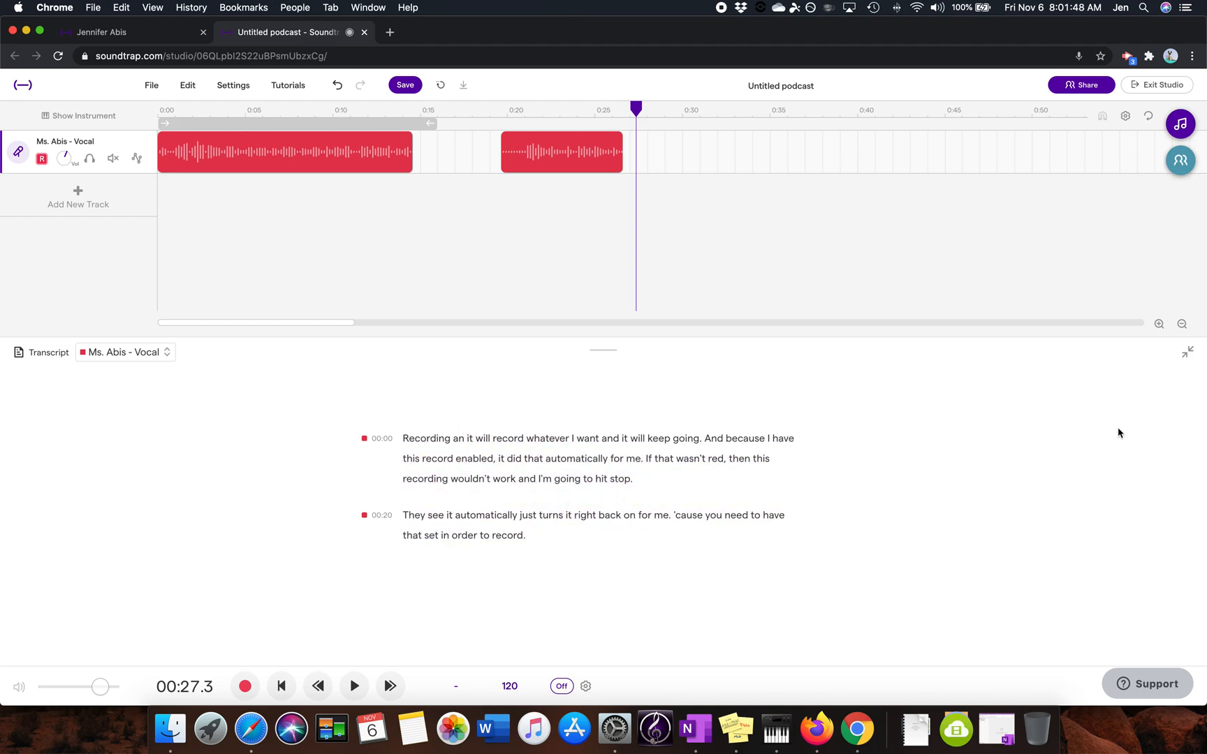
click(1187, 355)
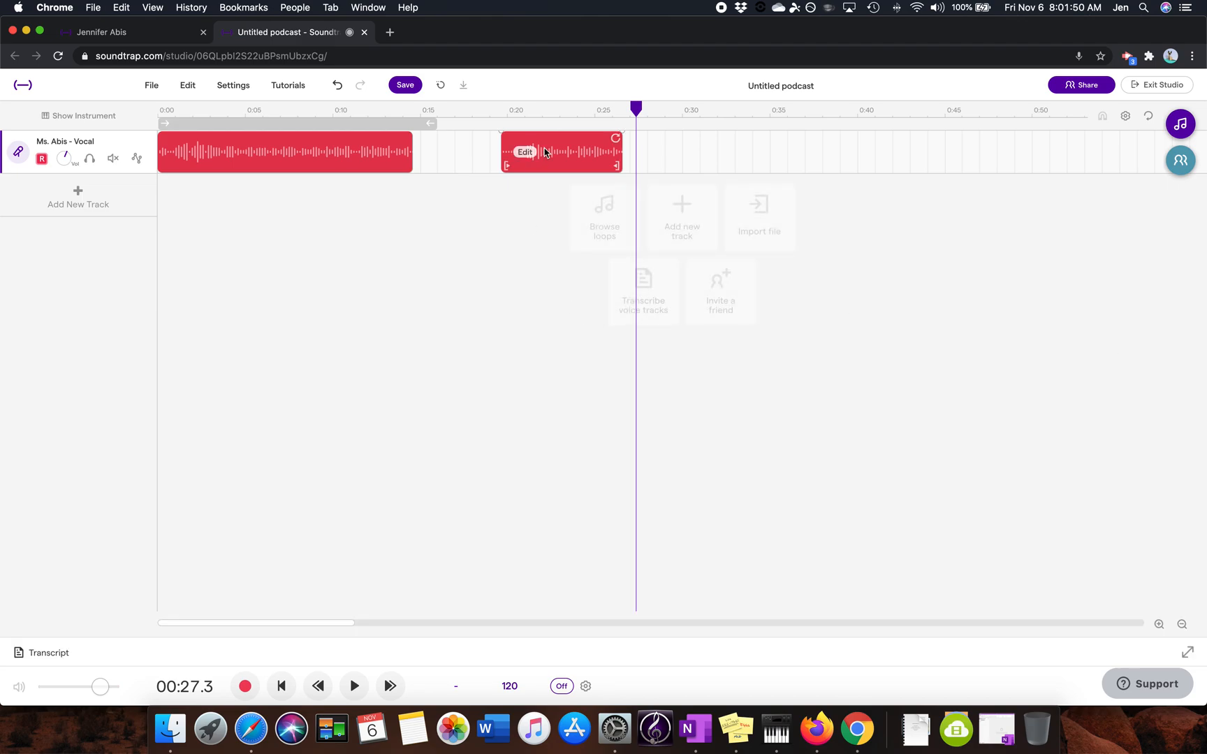
Step: Split the second voice clip at about 21.0 seconds, just before the speech begins, and delete the silent portion ahead of it
click(497, 111)
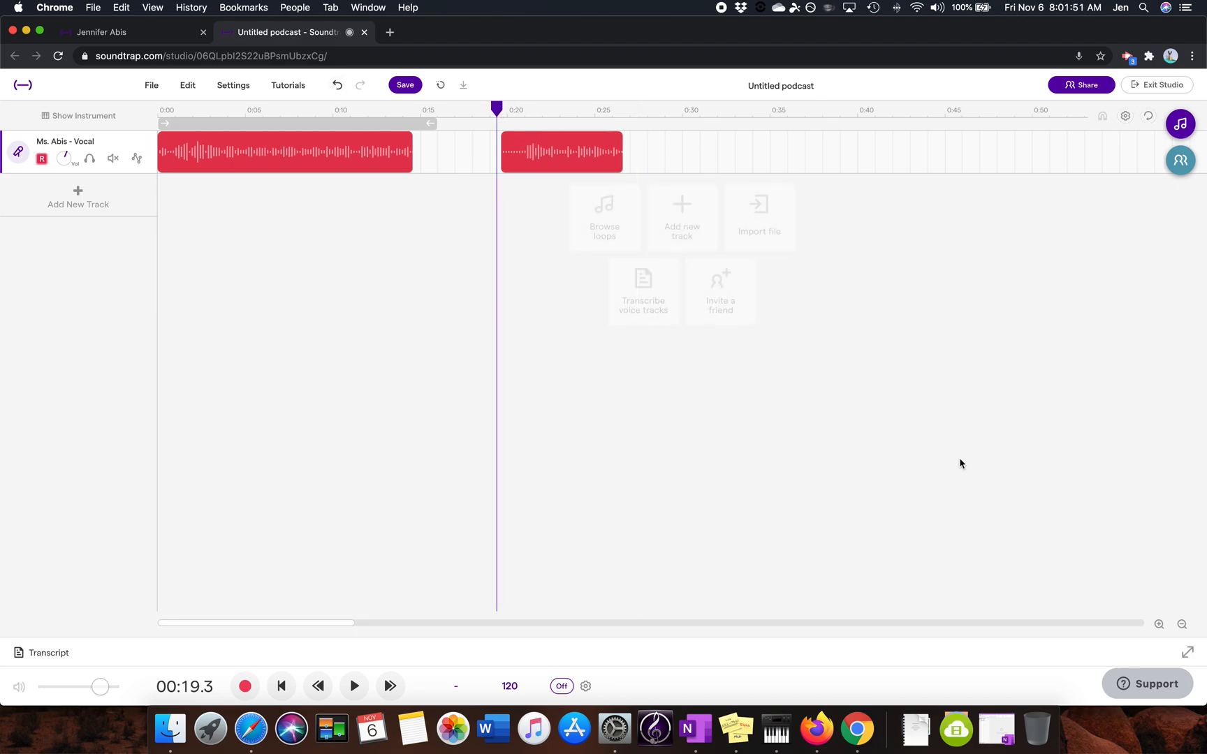
click(1159, 624)
scroll(559, 147, right, 4)
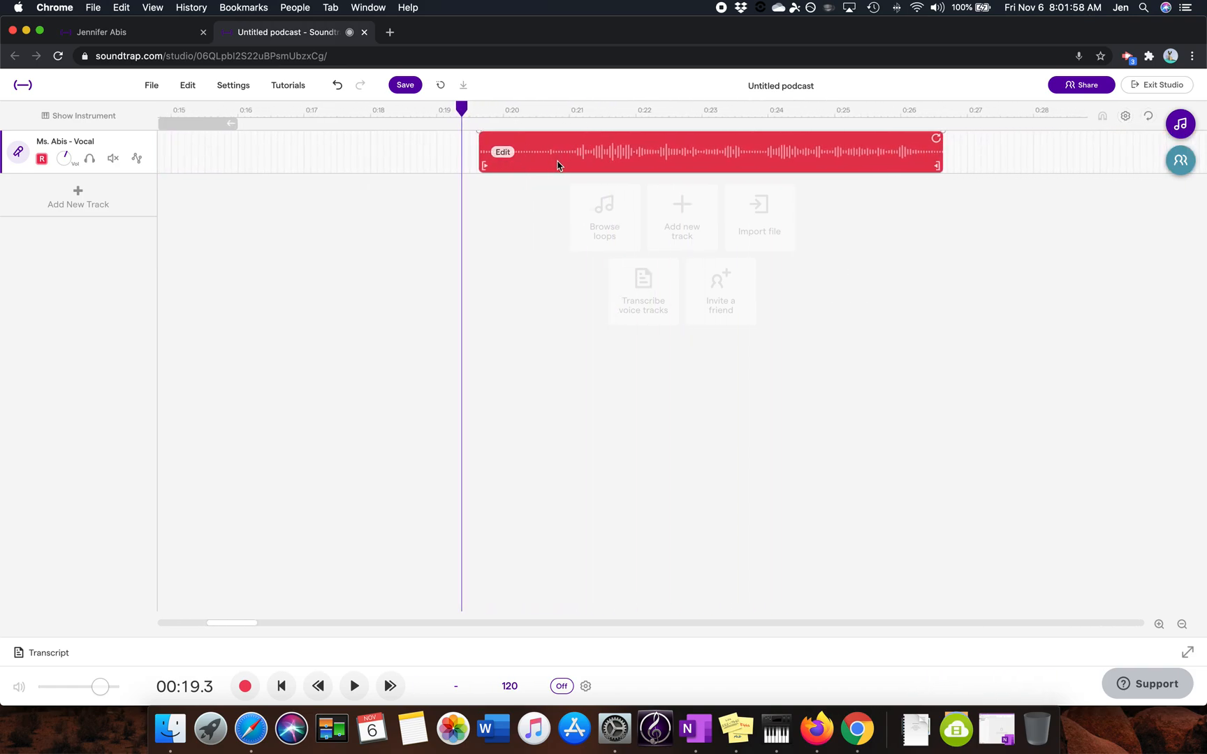
key(space)
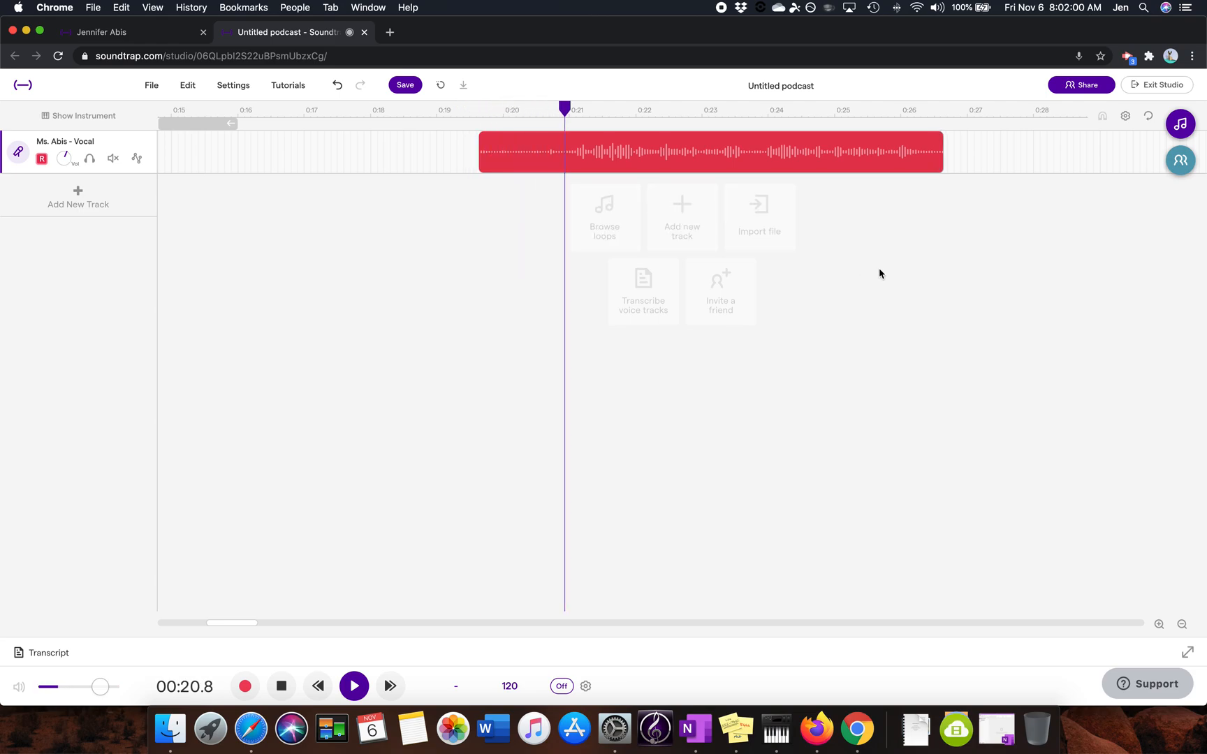
drag(643, 109, 575, 121)
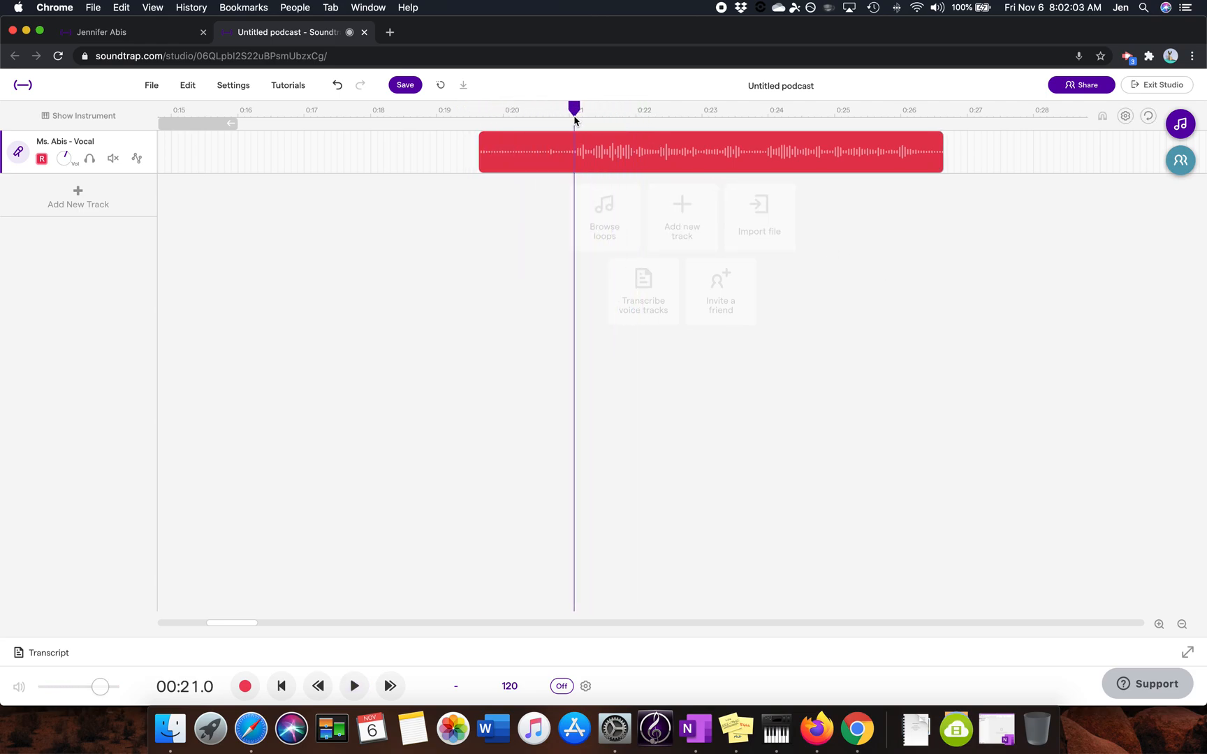
click(1159, 624)
click(1159, 624)
scroll(1045, 381, right, 5)
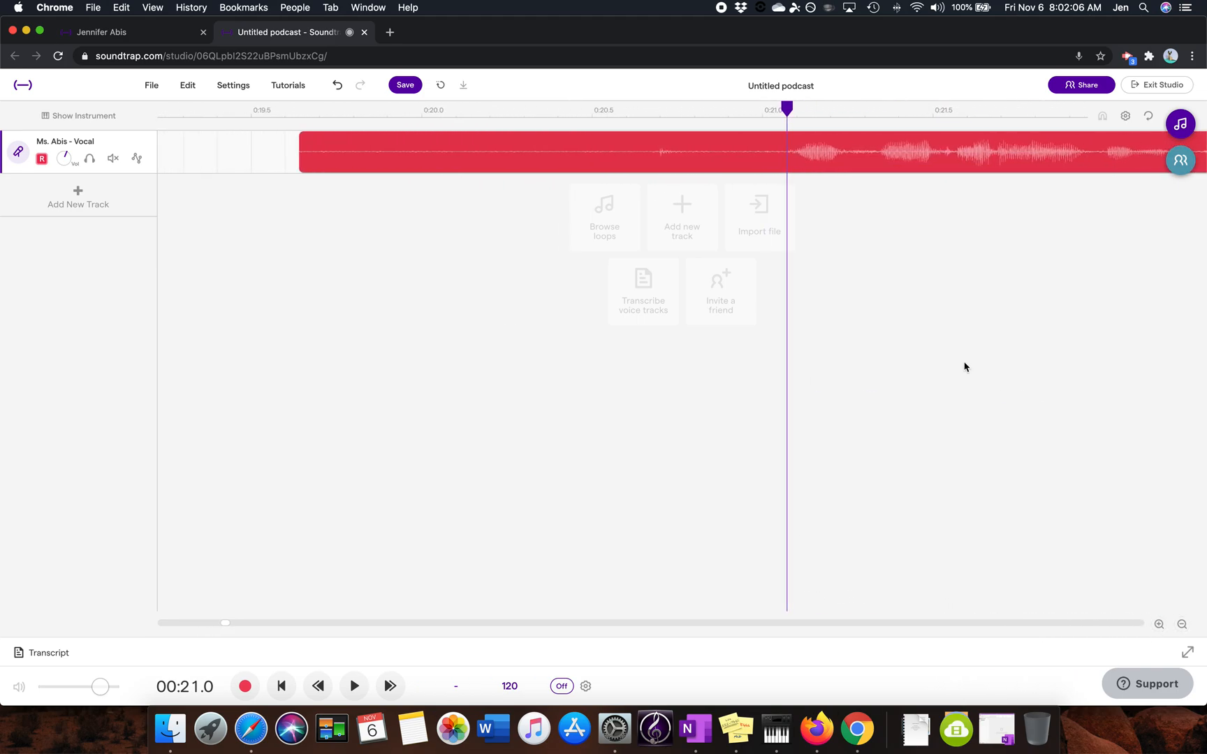
drag(738, 114, 731, 114)
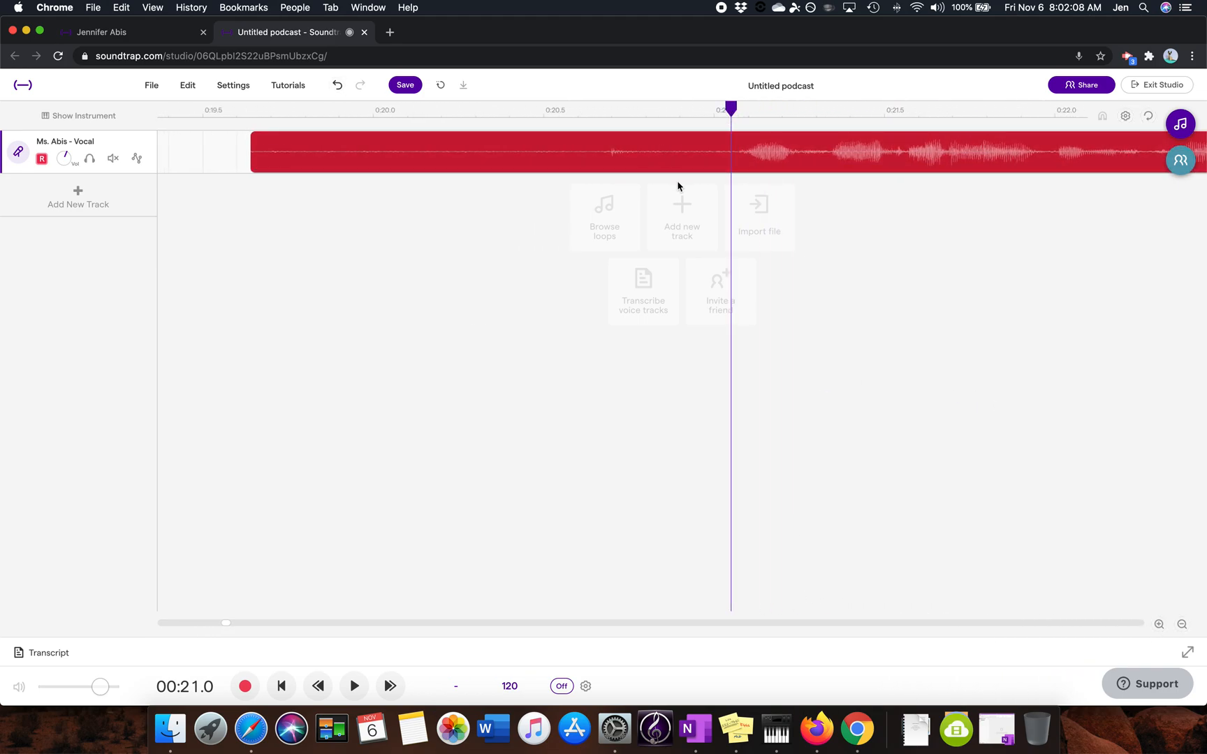
key(super+e)
click(647, 166)
key(Delete)
Step: Play back the trimmed second voice clip to check its new beginning
key(space)
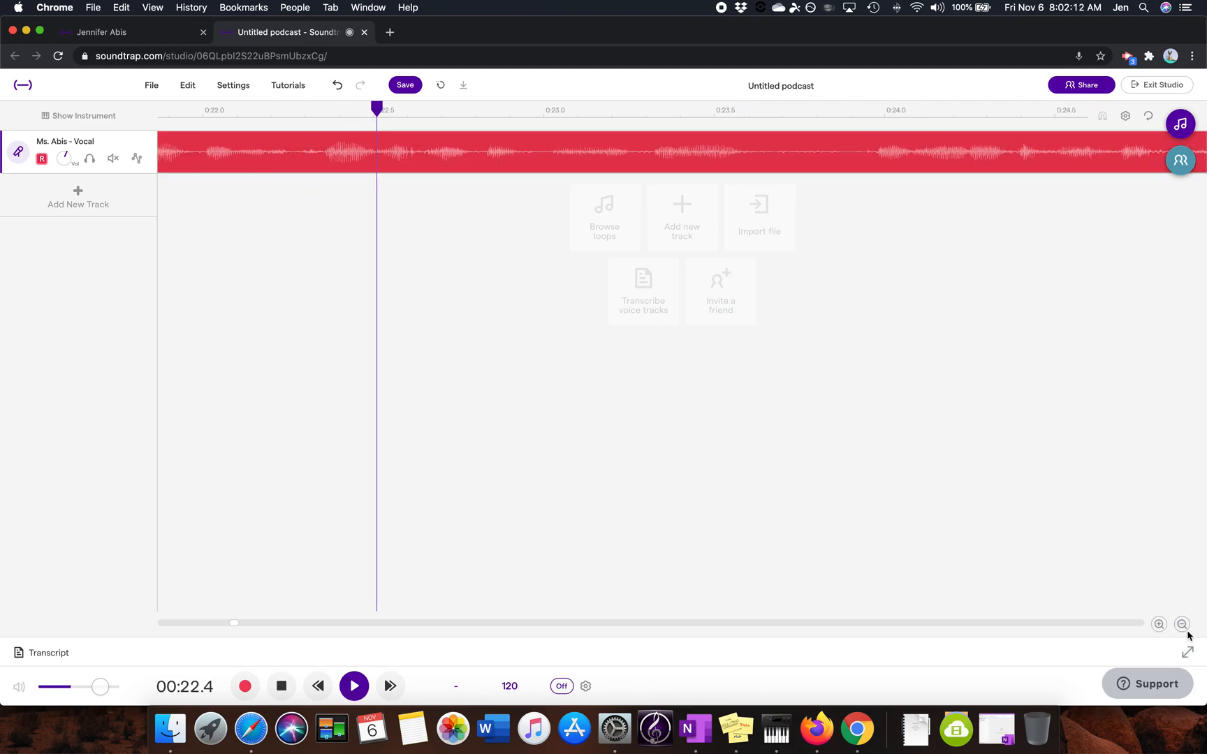
click(1181, 624)
click(1182, 624)
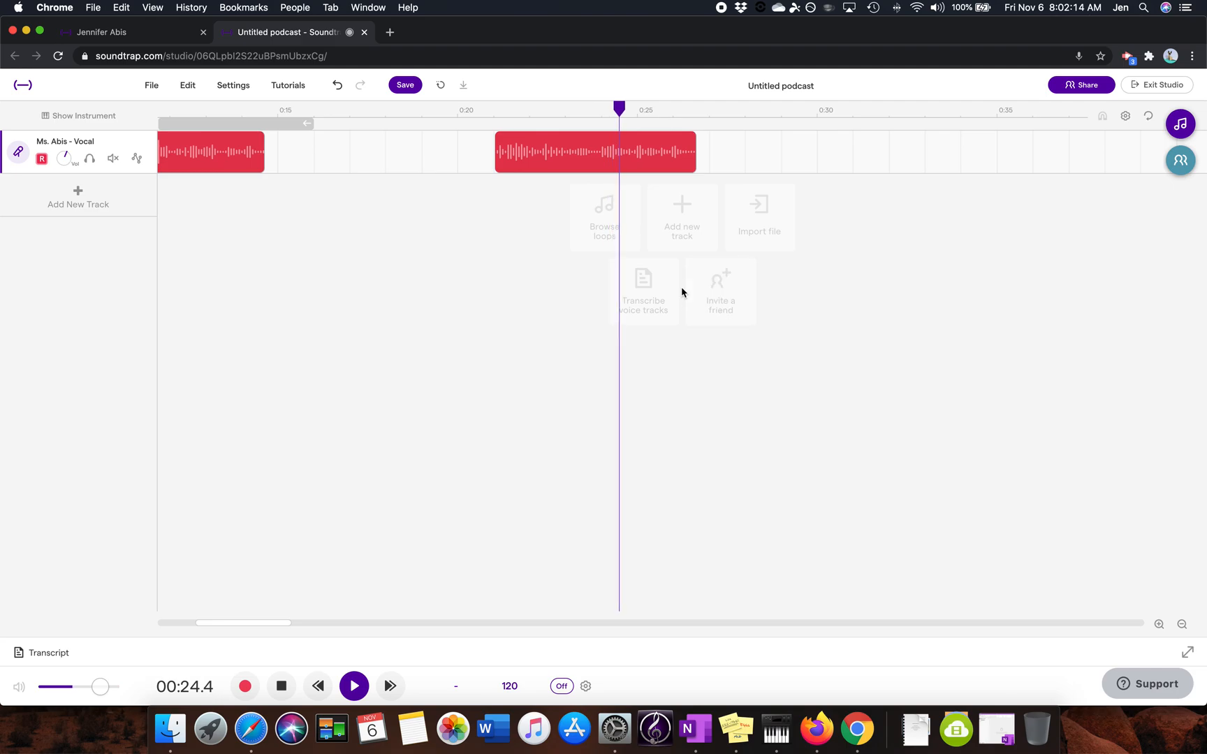
key(space)
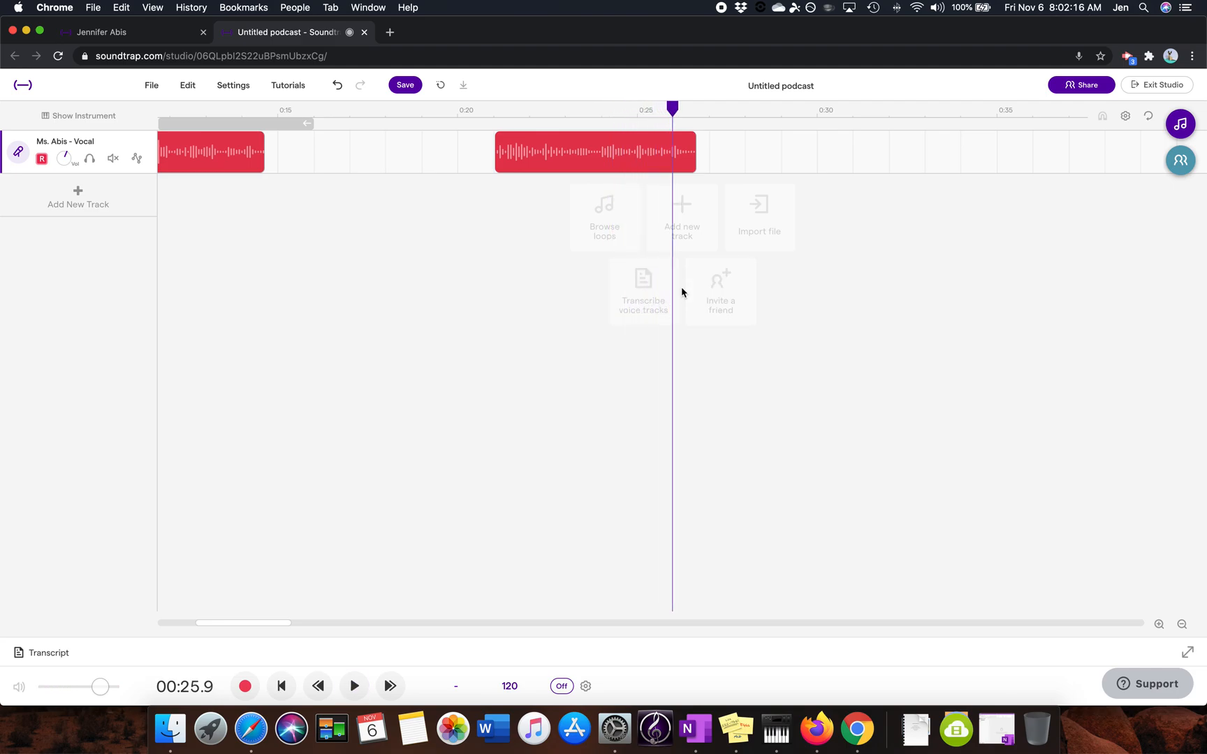